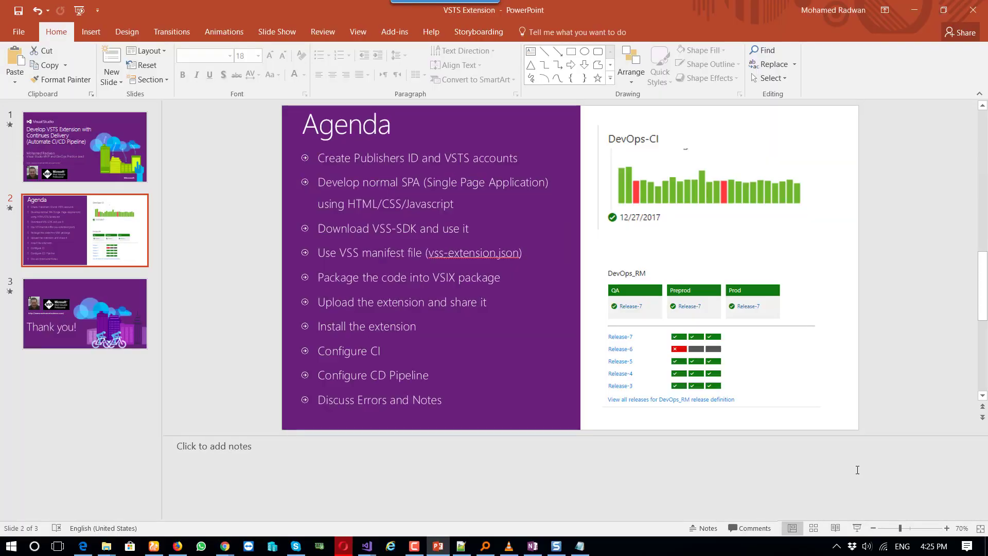
Switch from the PowerPoint Agenda slide to the Chrome browser window
left_click(223, 547)
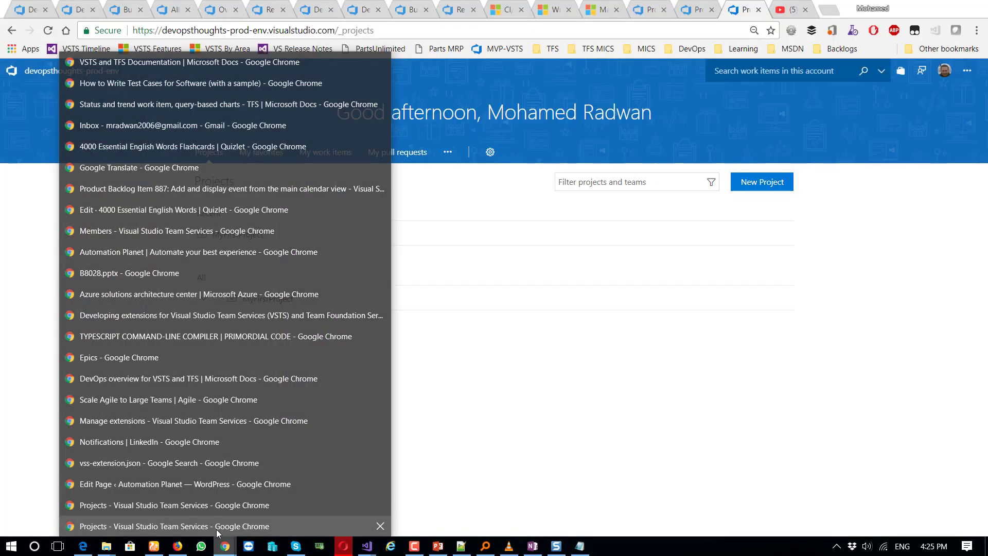
Go through the DevOps-POC repository and QA account projects to the publisher's four-extension Marketplace page
left_click(217, 532)
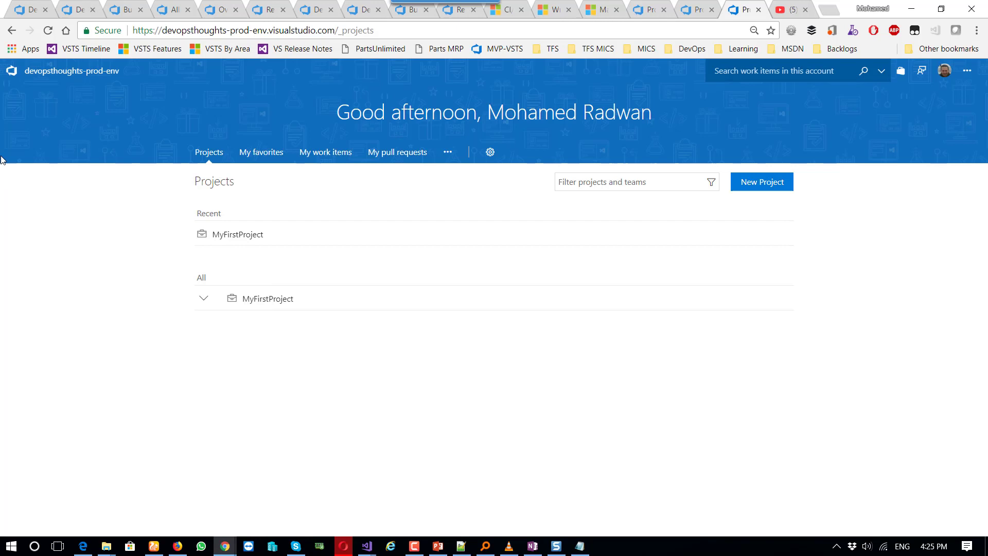
left_click(23, 3)
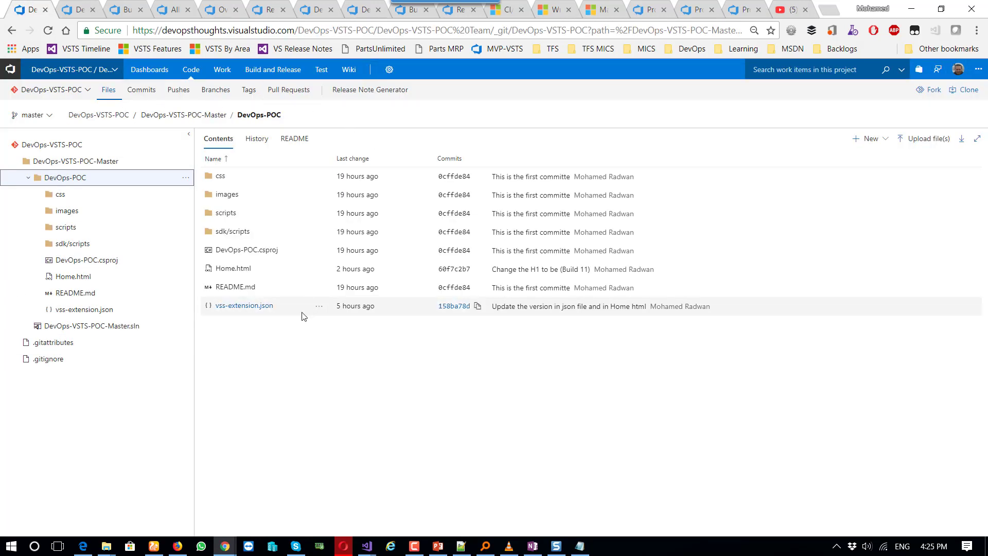
left_click(644, 9)
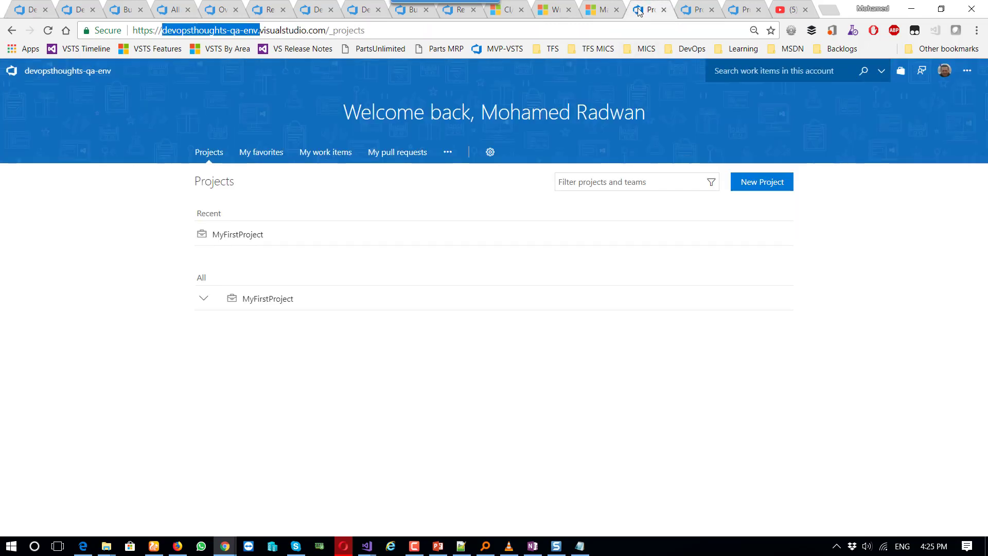
left_click(603, 11)
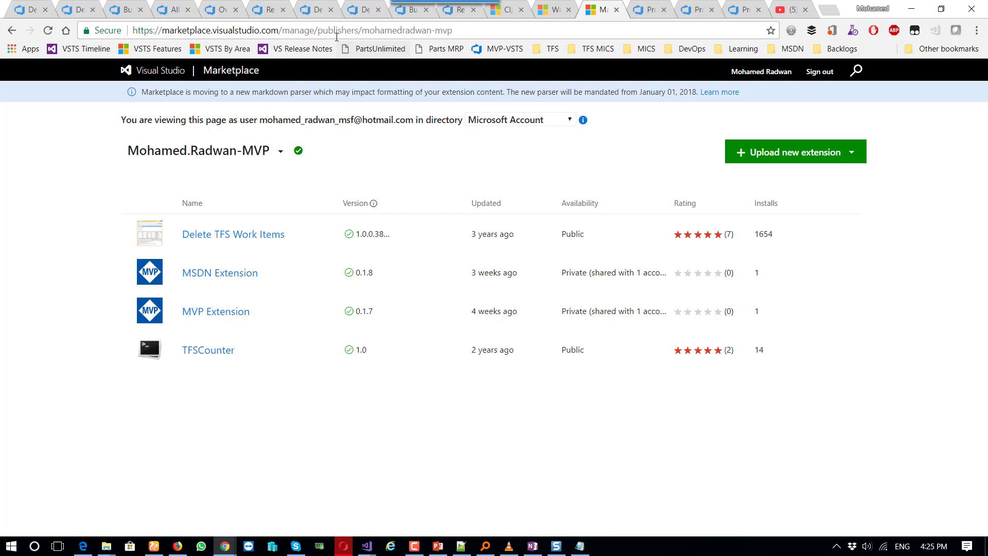
double_click(337, 32)
double_click(396, 31)
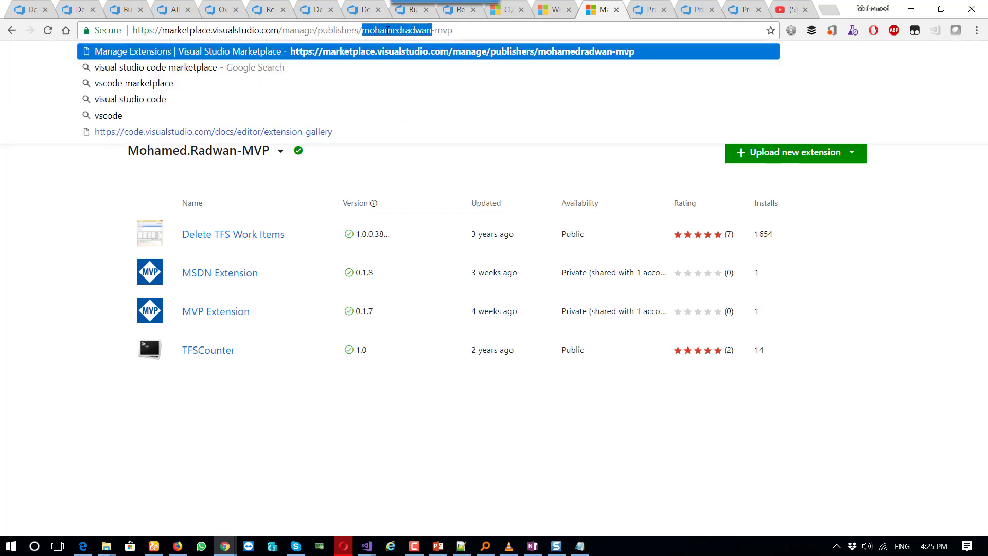
left_click_drag(452, 31, 361, 30)
left_click(66, 218)
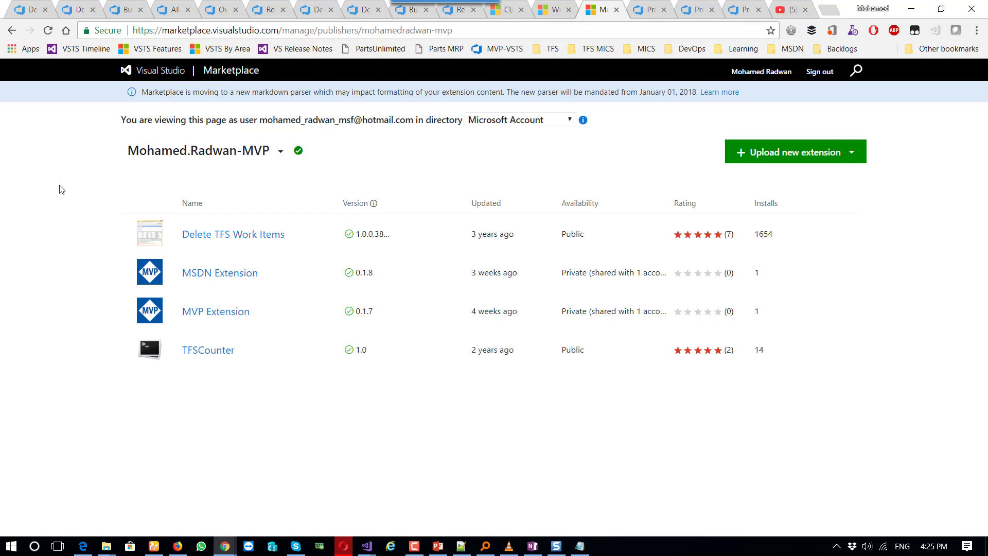
left_click(281, 154)
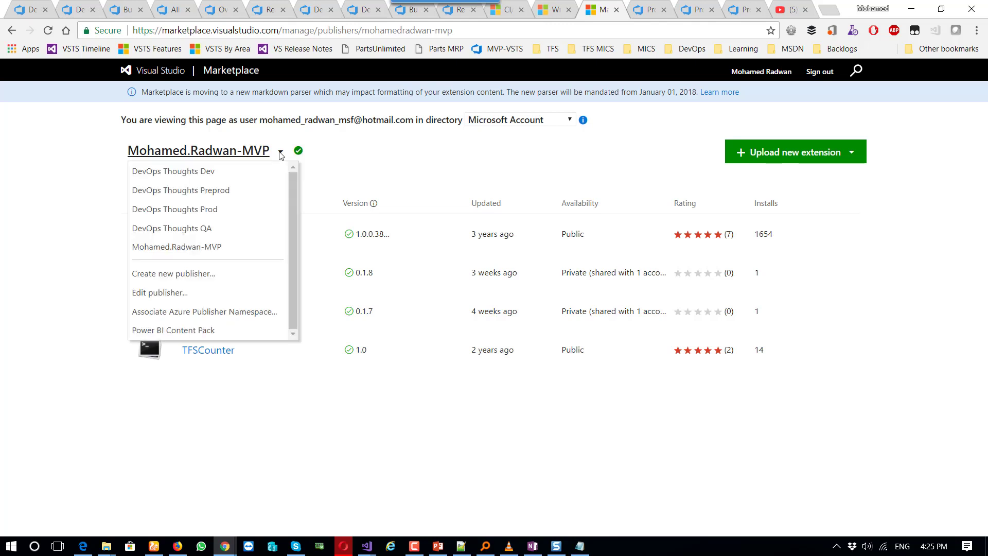
left_click(181, 276)
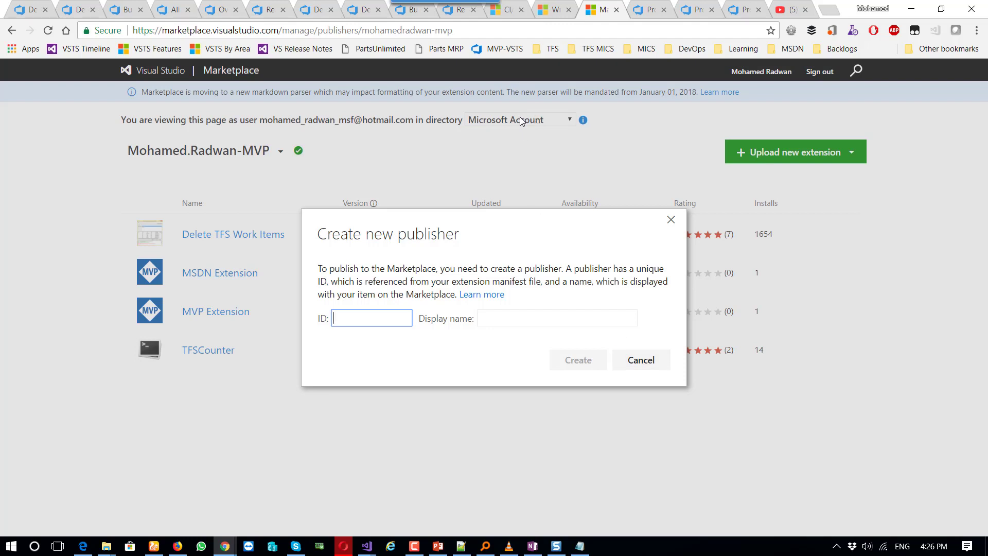
left_click(630, 364)
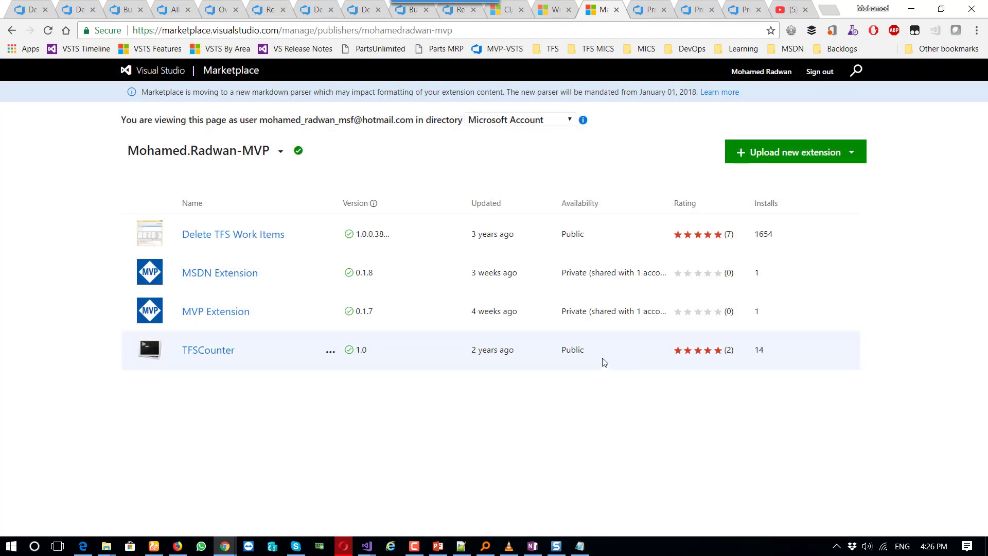
Switch the Marketplace publisher from DevOps Thoughts Dev to QA, then Preprod, then Prod
left_click(280, 153)
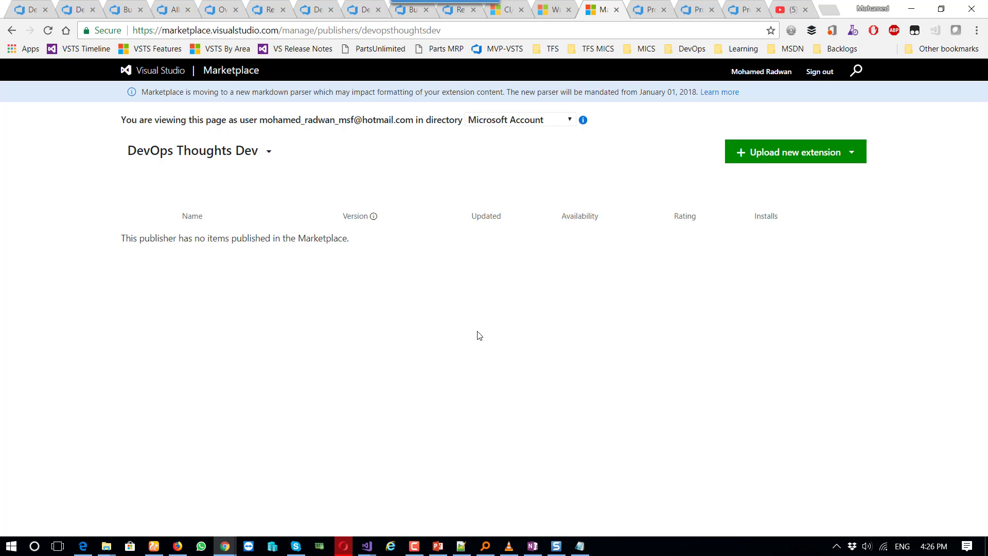
left_click(268, 153)
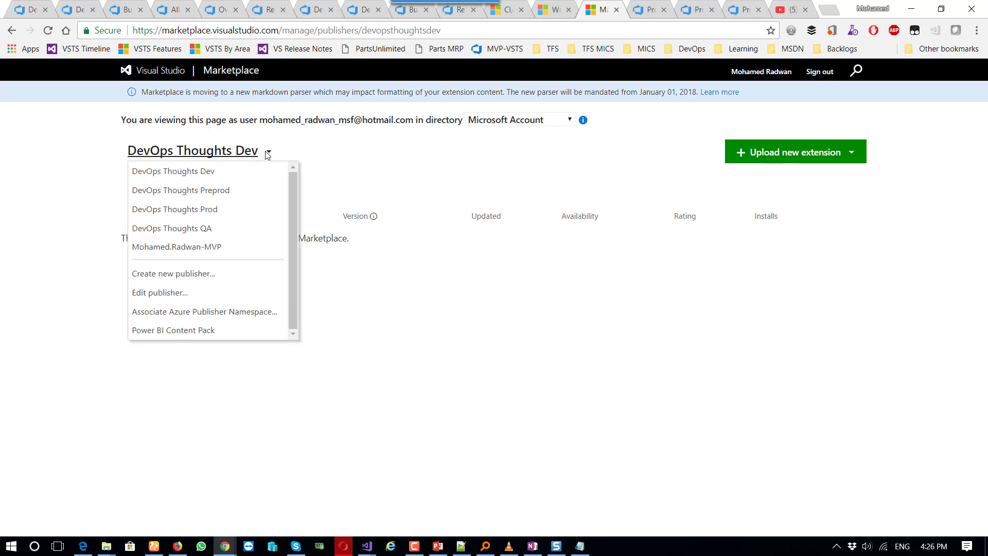
left_click(231, 230)
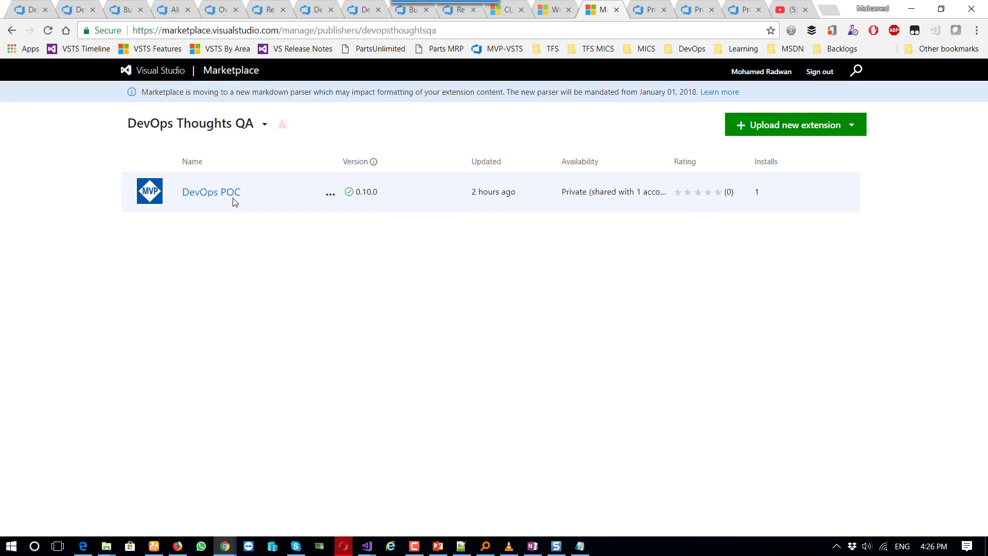
left_click(258, 126)
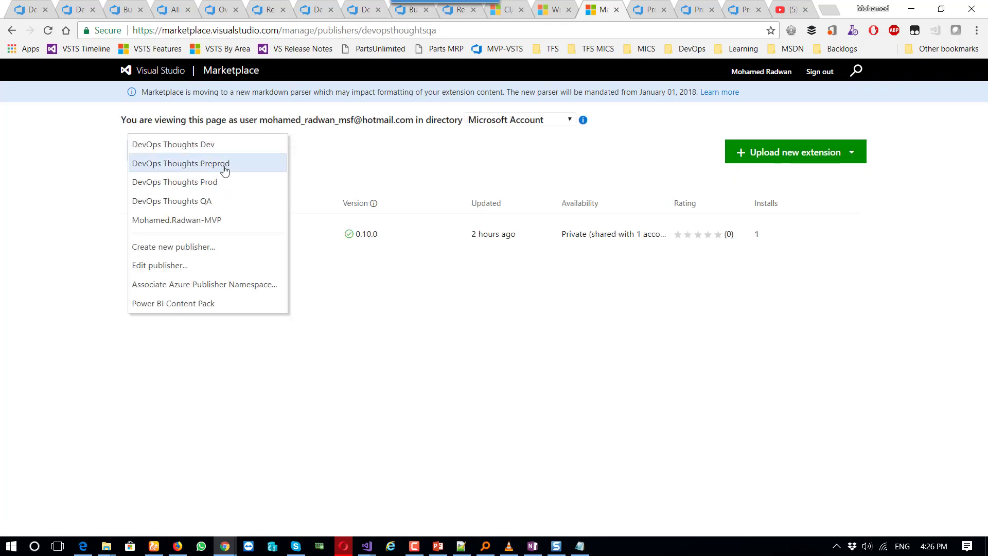
left_click(224, 168)
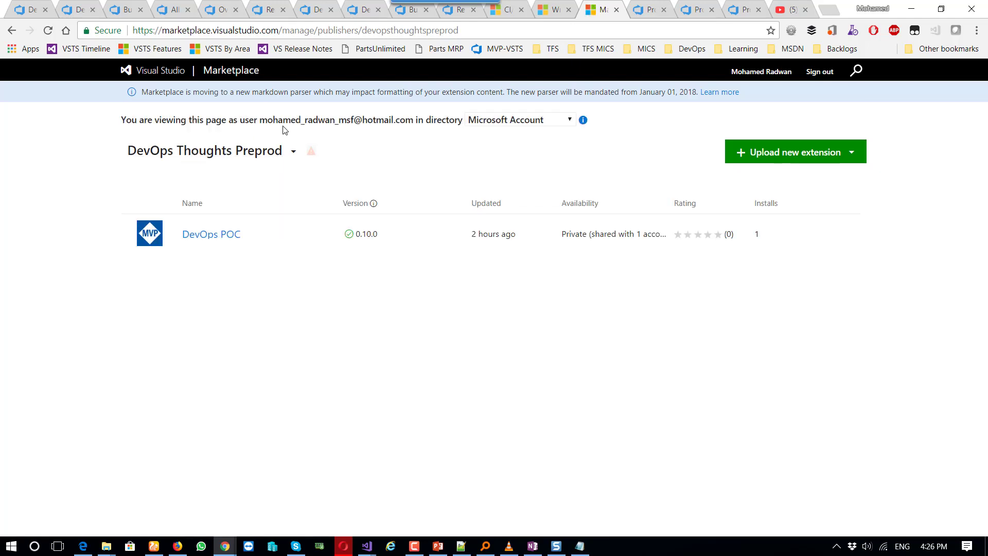
left_click(283, 157)
Highlight the Prod publisher ID DevOpsThoughtsProd and display name, then show the QA projects page
left_click(274, 153)
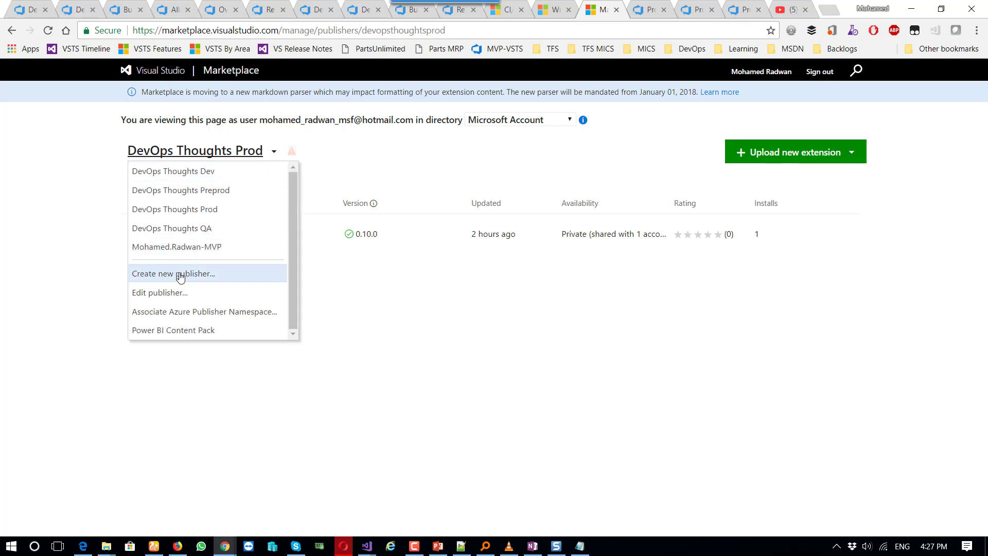
left_click(178, 293)
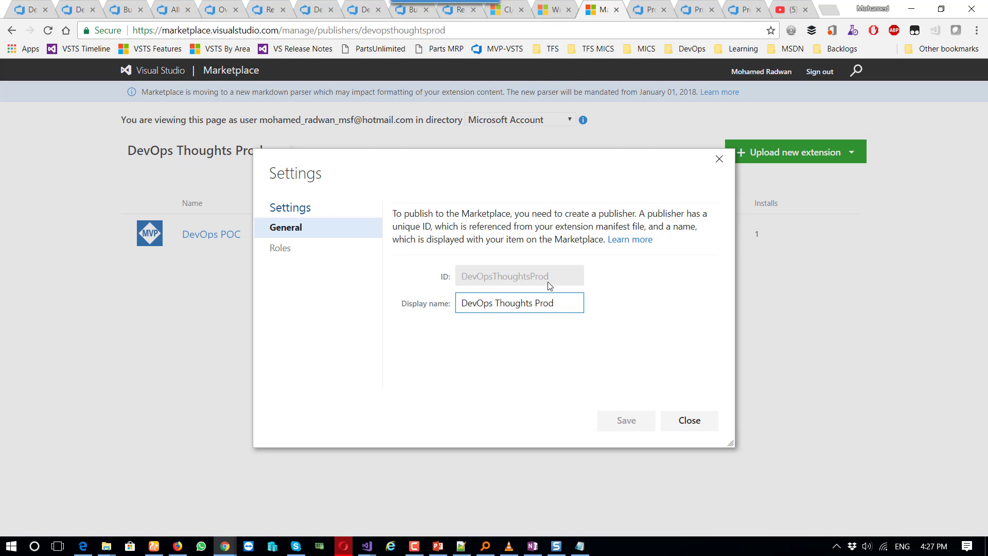
left_click_drag(555, 277, 457, 273)
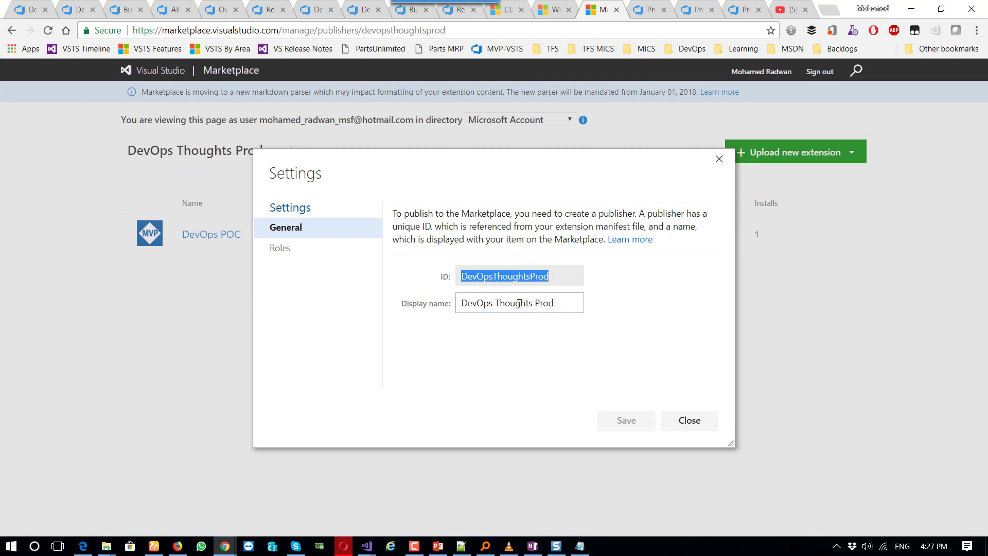
left_click(559, 303)
left_click_drag(559, 303, 457, 302)
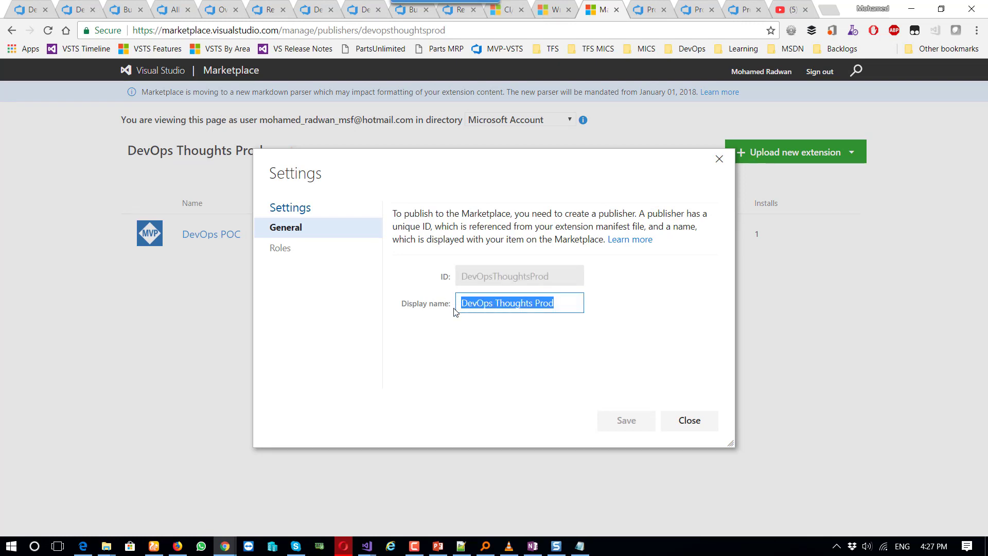
left_click(688, 423)
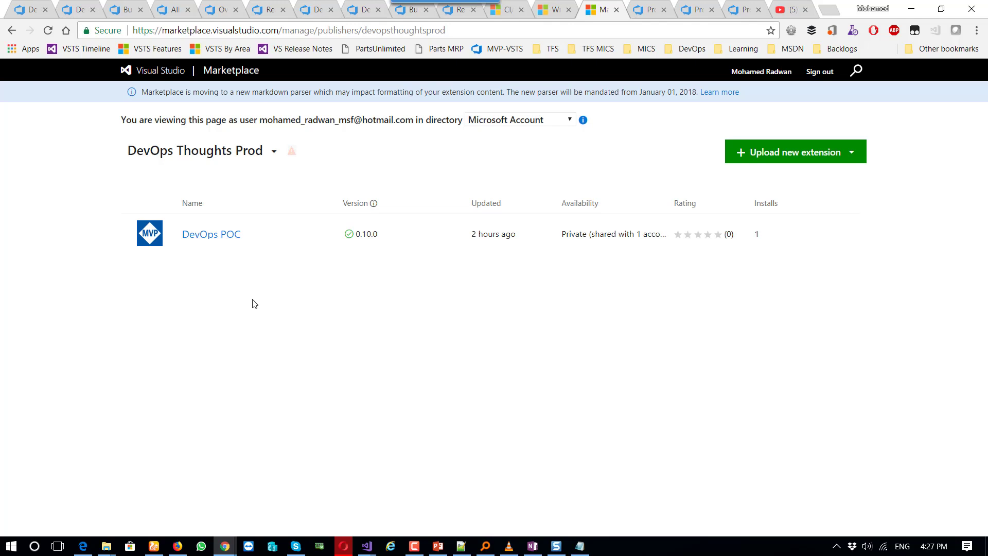
left_click(637, 9)
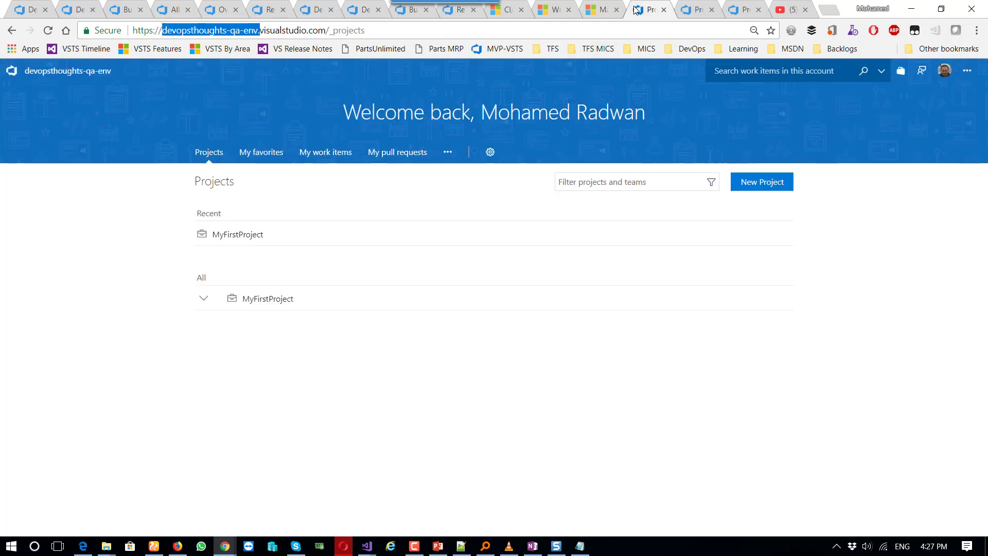
Highlight the qa-env, preprod-env and prod-env account names in each VSTS projects page address
left_click(225, 30)
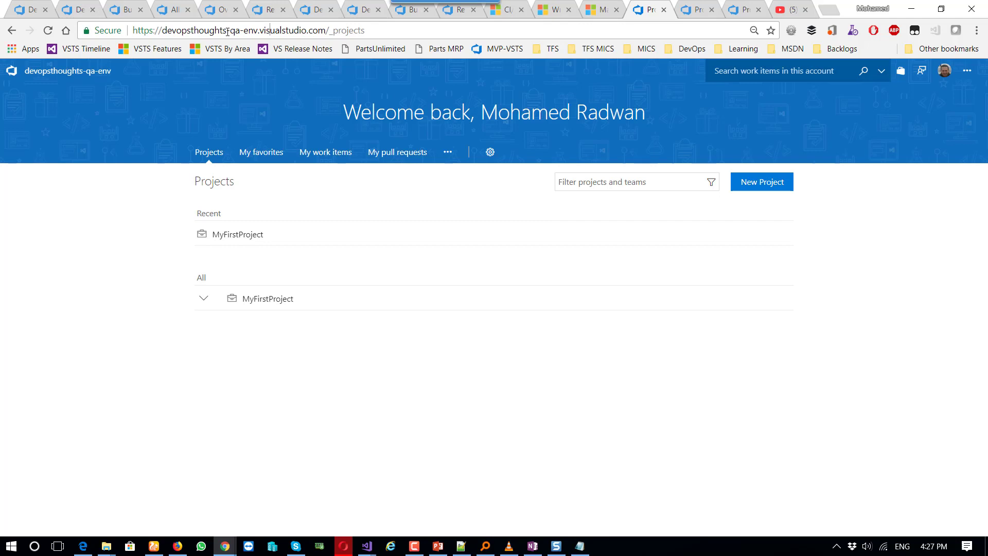
left_click_drag(227, 30, 258, 32)
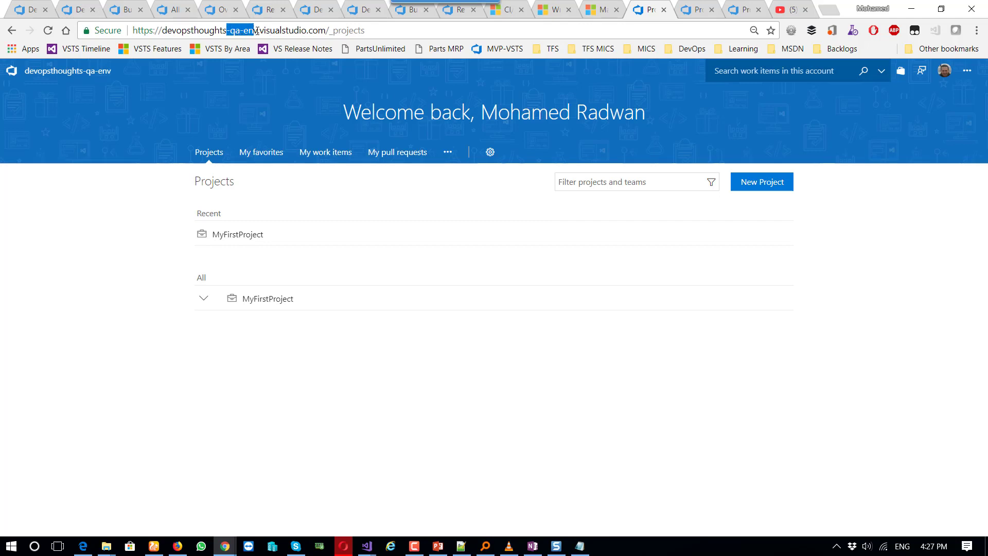
left_click(693, 10)
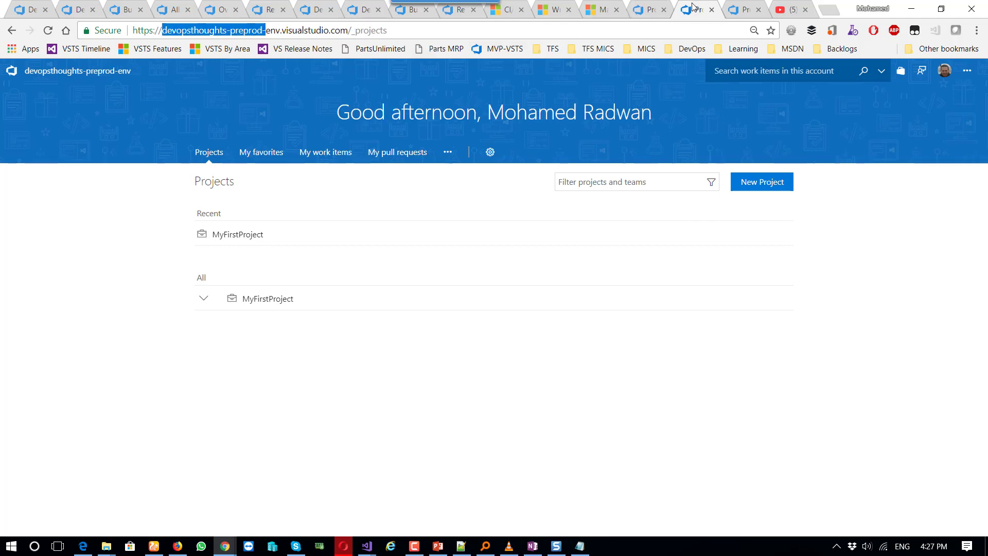
left_click(229, 30)
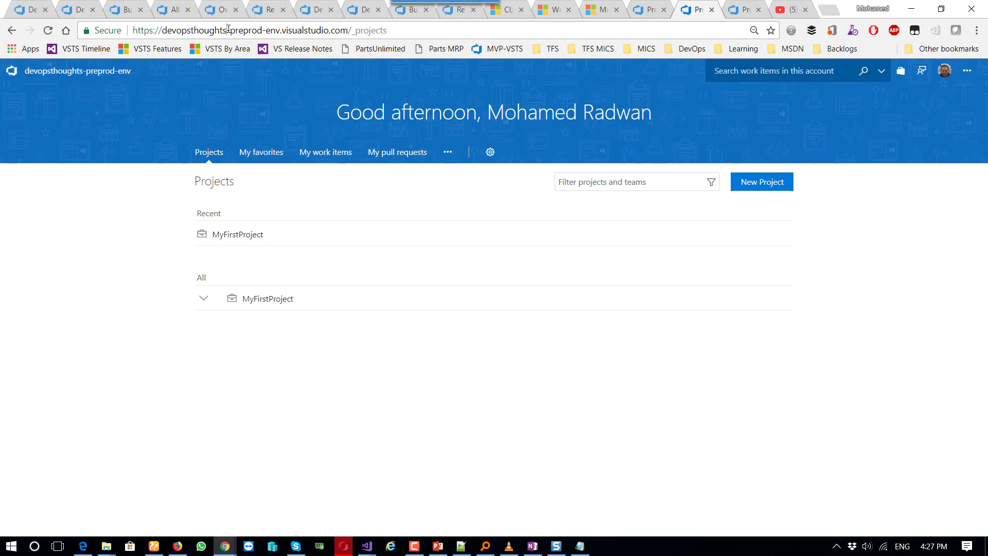
left_click_drag(228, 30, 281, 31)
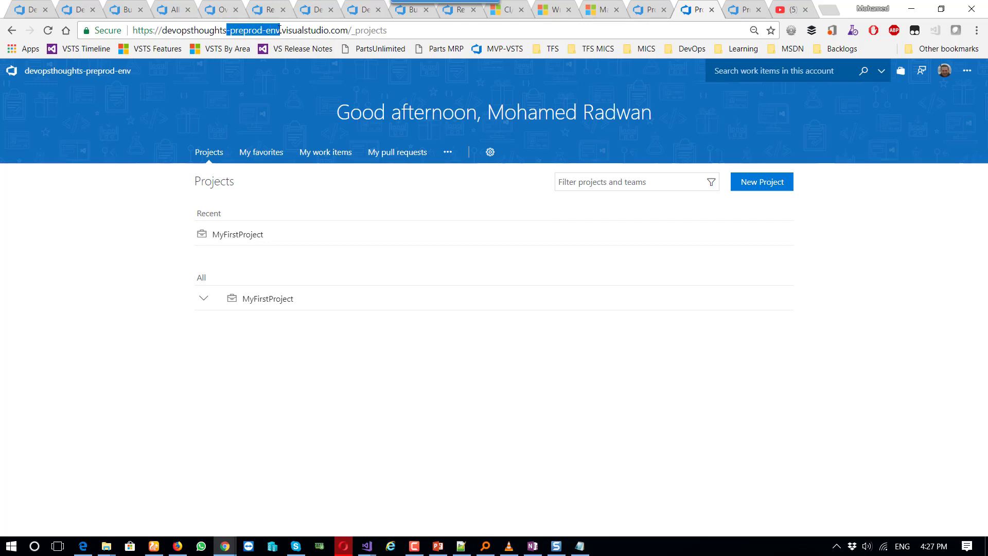
left_click(741, 12)
left_click_drag(229, 31, 273, 30)
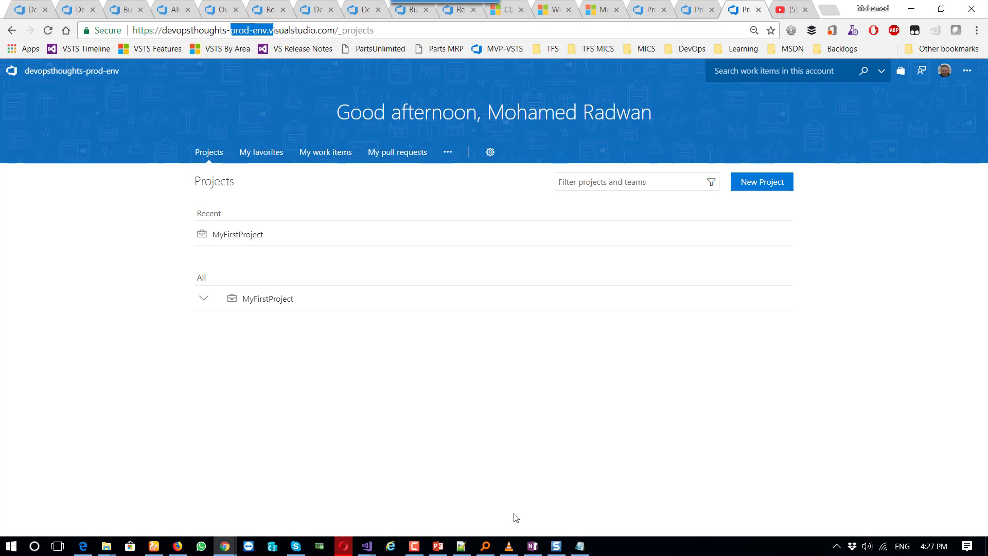
Bring the VSTS Extension presentation back up on its Agenda slide
left_click(446, 551)
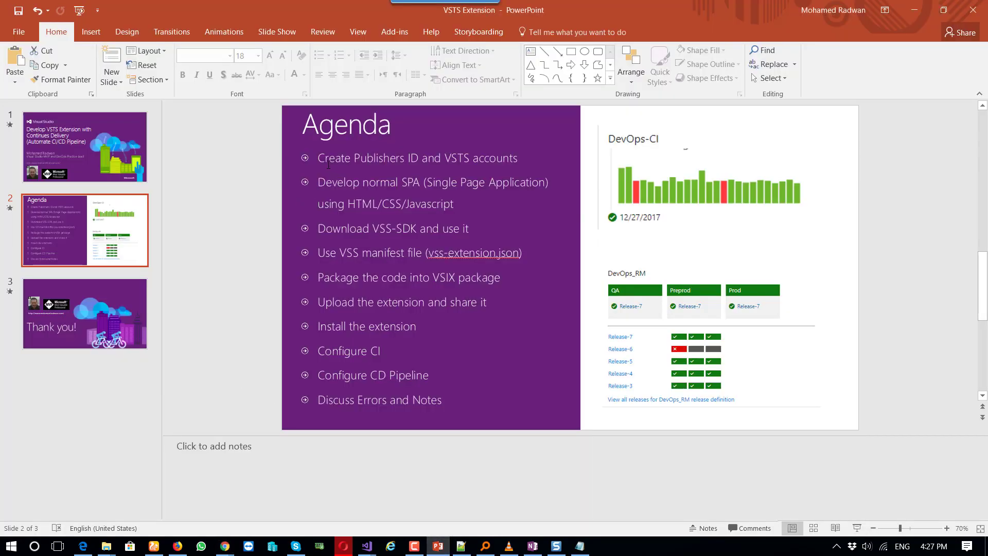